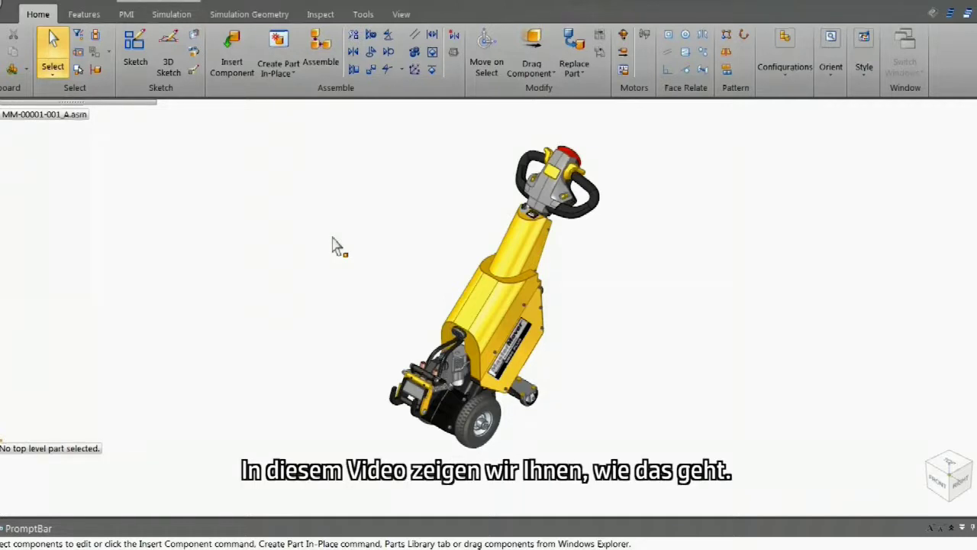
# - Show only the Top_Down caster wheel configuration and zoom in on the bracket
pyautogui.click(204, 7)
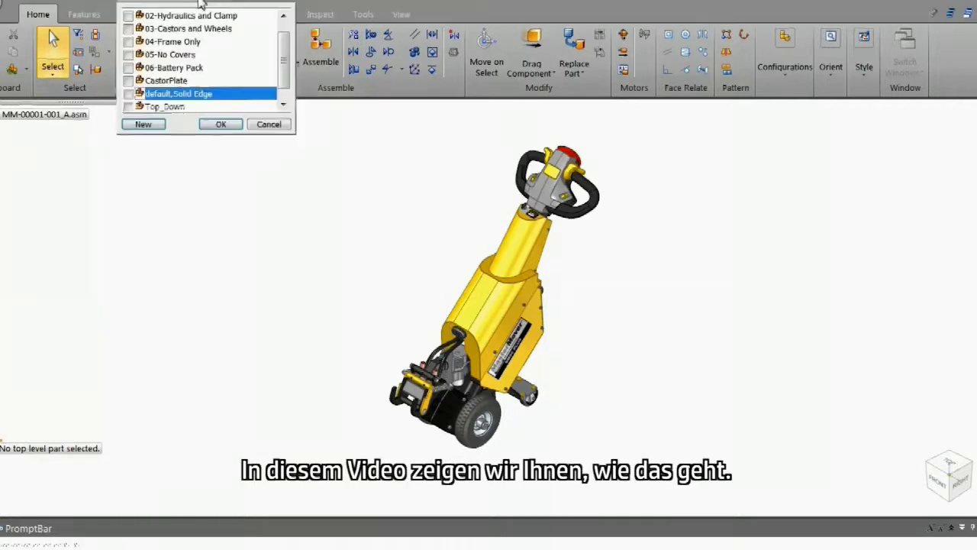
pyautogui.click(180, 106)
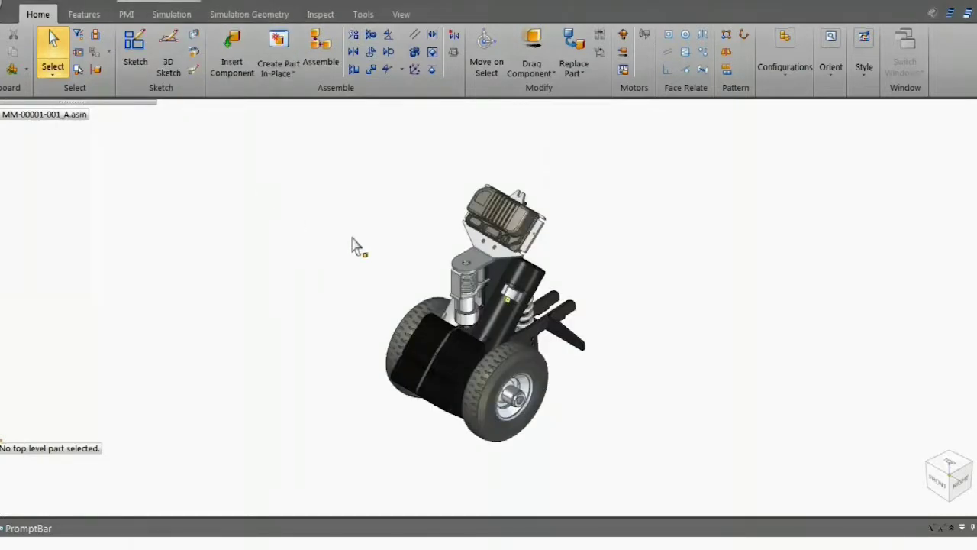
pyautogui.scroll(3, 429, 246)
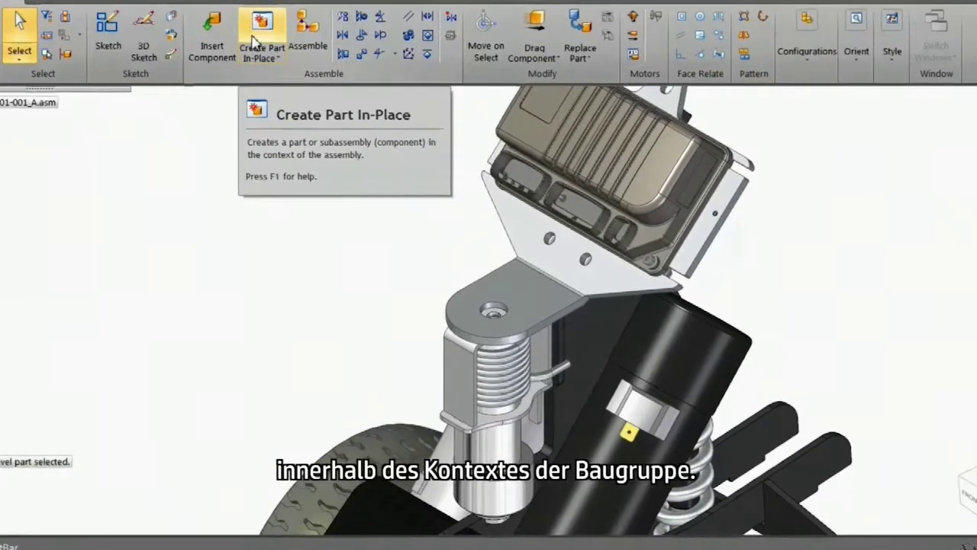
# - Create an in-place part edited in place, with Aluminum, 1060 as its material
pyautogui.click(225, 17)
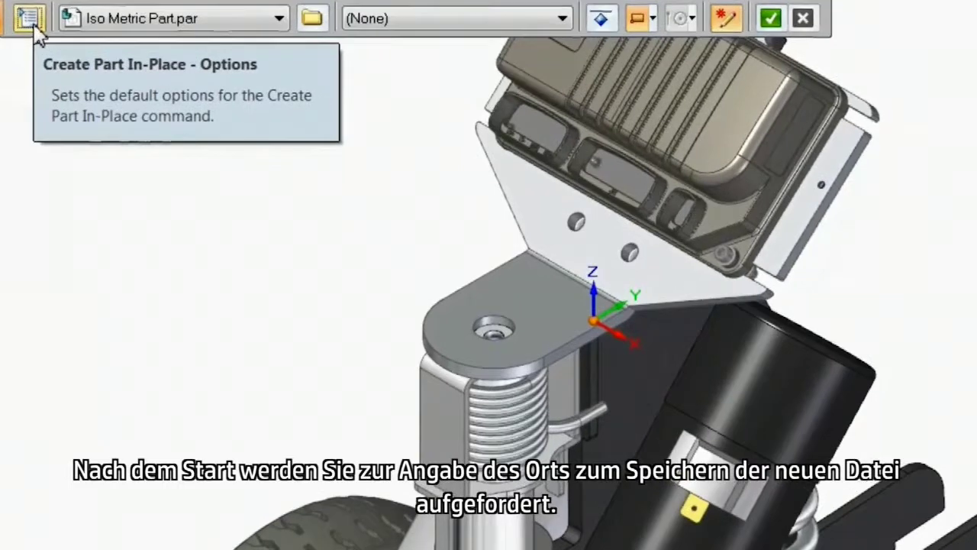
pyautogui.click(52, 32)
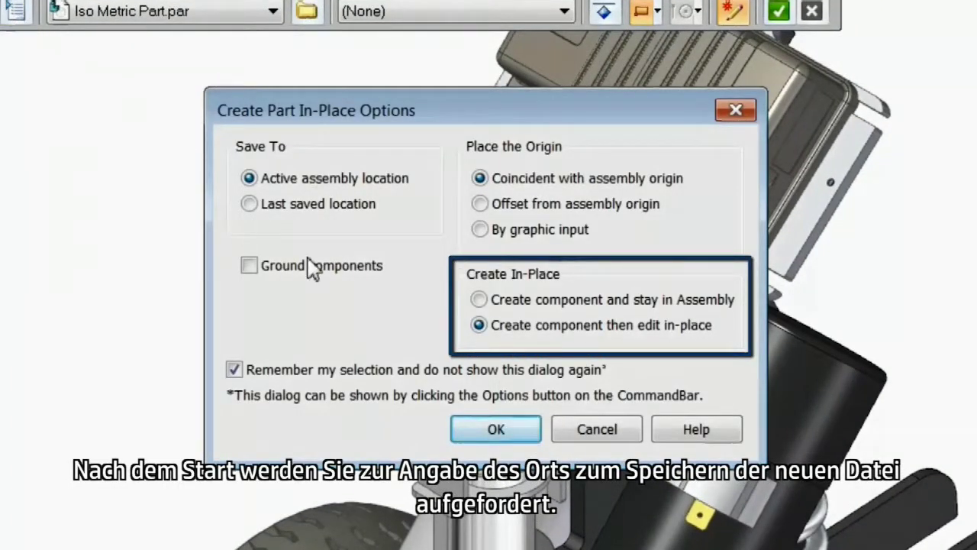
pyautogui.click(465, 434)
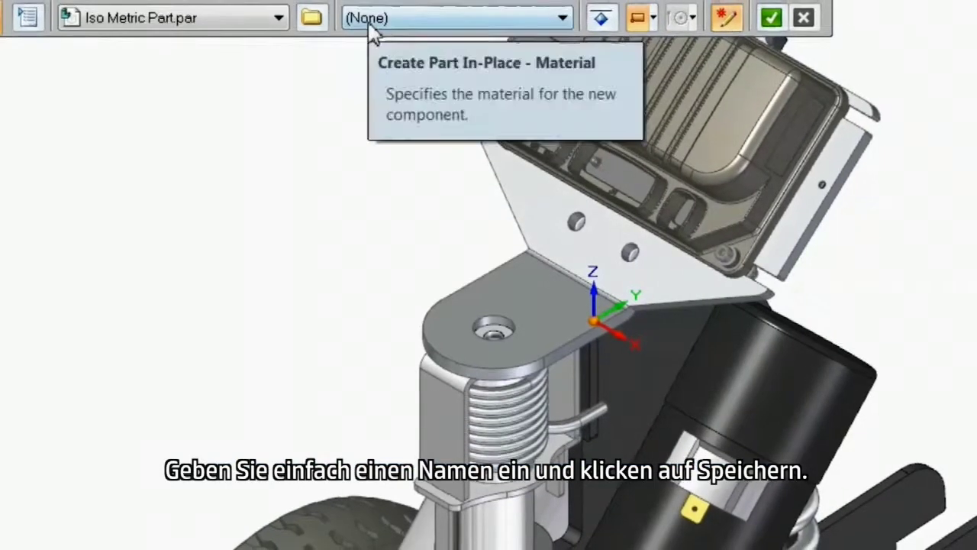
pyautogui.click(366, 13)
pyautogui.click(382, 84)
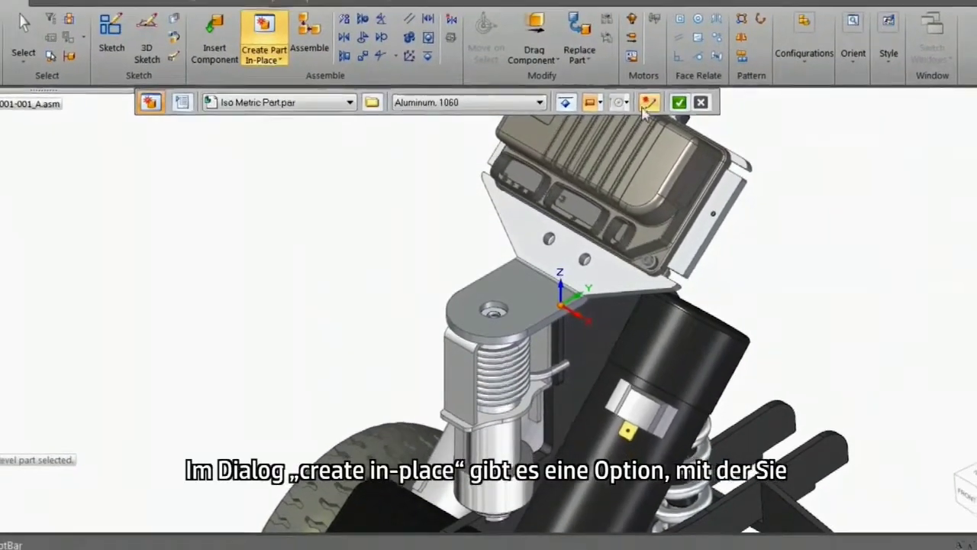
pyautogui.click(667, 113)
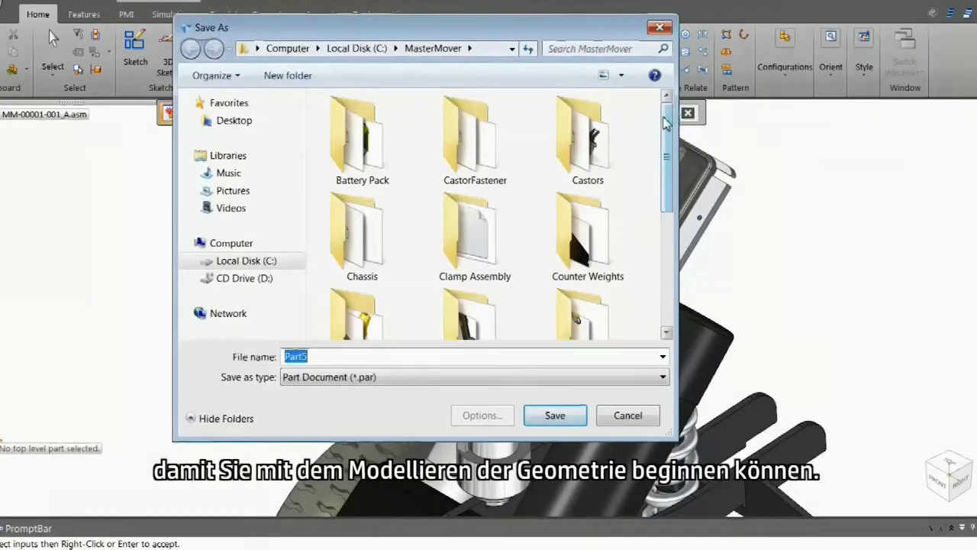
# - Save the new in-place part file as CoverCap
pyautogui.write('CoverCap')
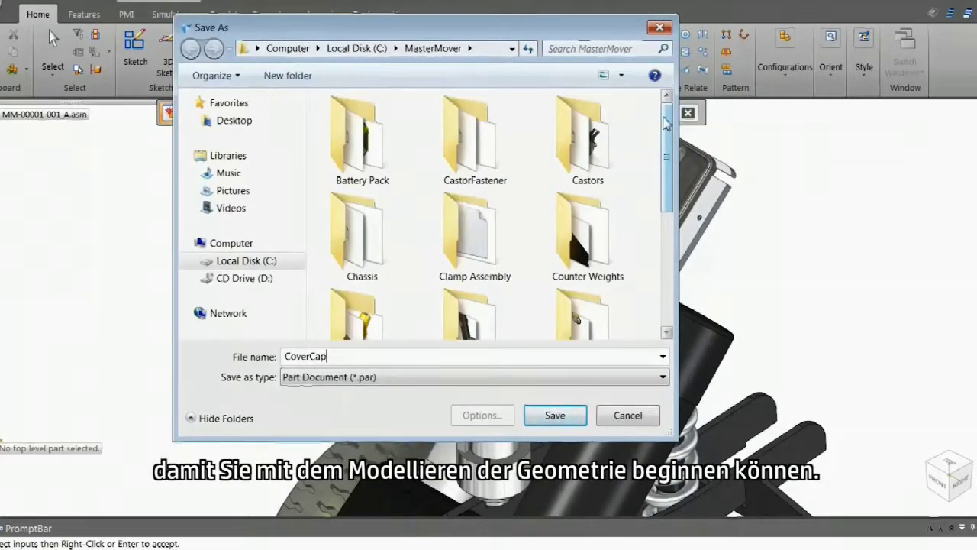
pyautogui.click(571, 417)
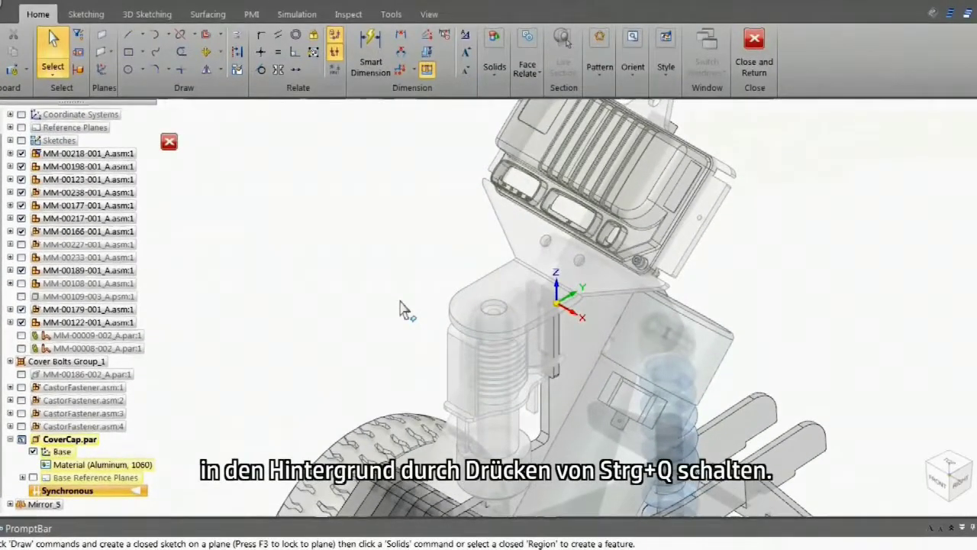
# - On Plane 4, sketch the projected bracket hole circle plus a larger offset circle
pyautogui.hotkey('ctrl', 'q')
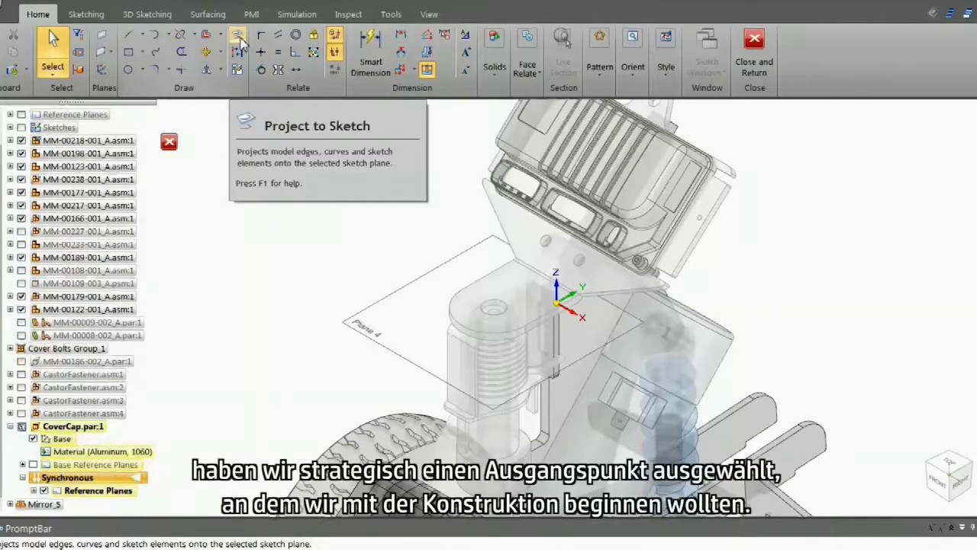
pyautogui.click(237, 35)
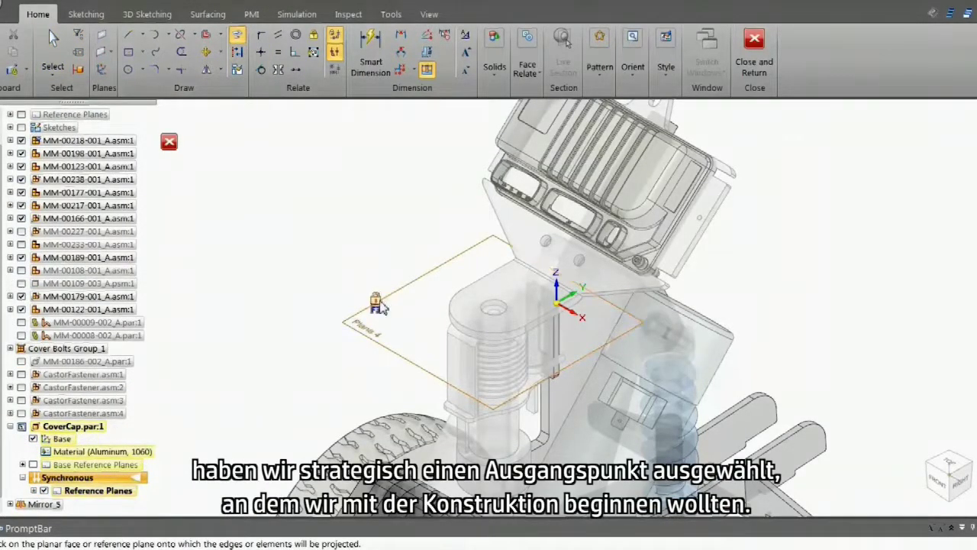
pyautogui.click(378, 304)
pyautogui.scroll(3, 507, 325)
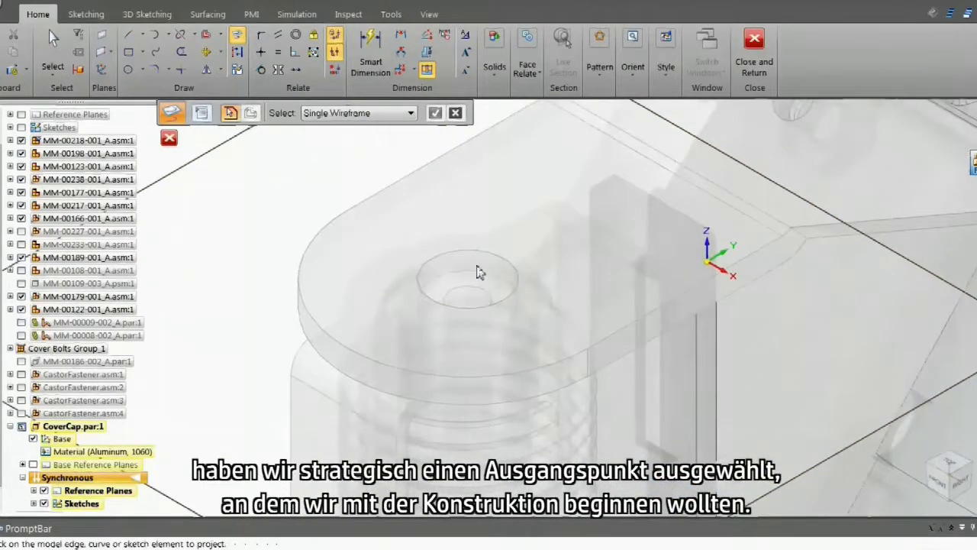
pyautogui.click(473, 257)
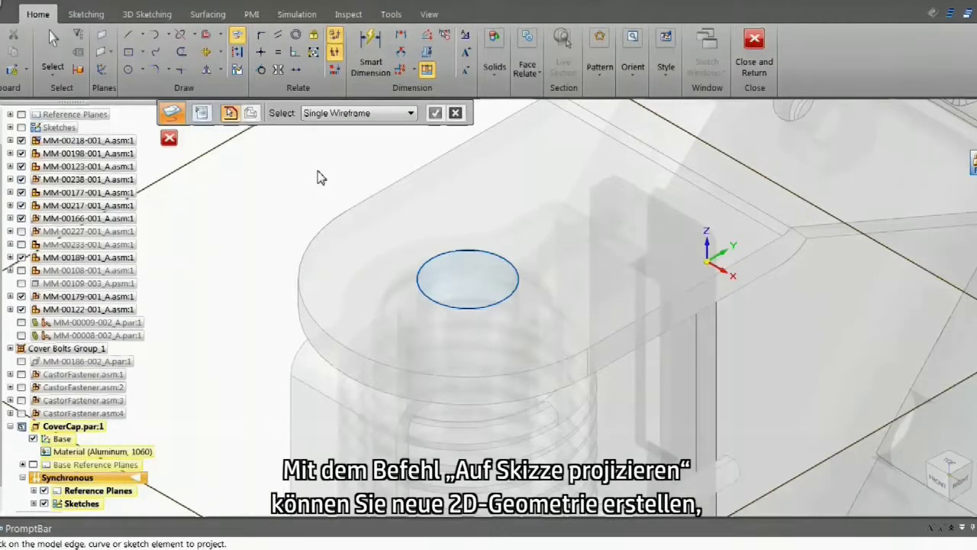
pyautogui.click(211, 36)
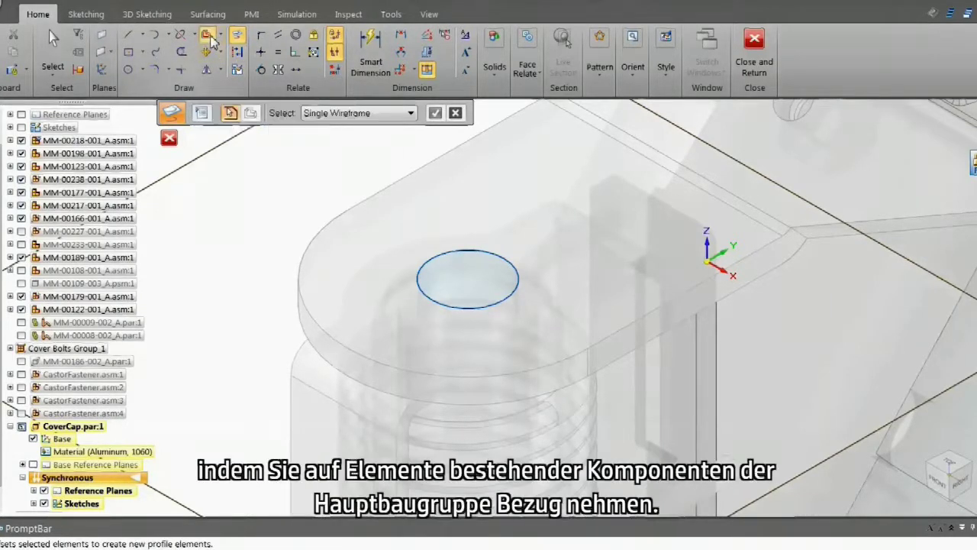
pyautogui.click(421, 270)
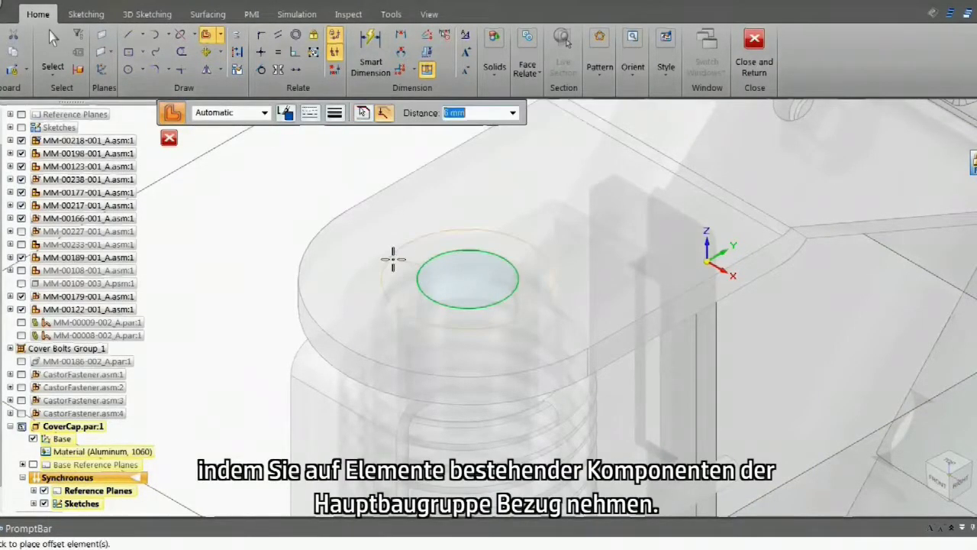
pyautogui.click(380, 251)
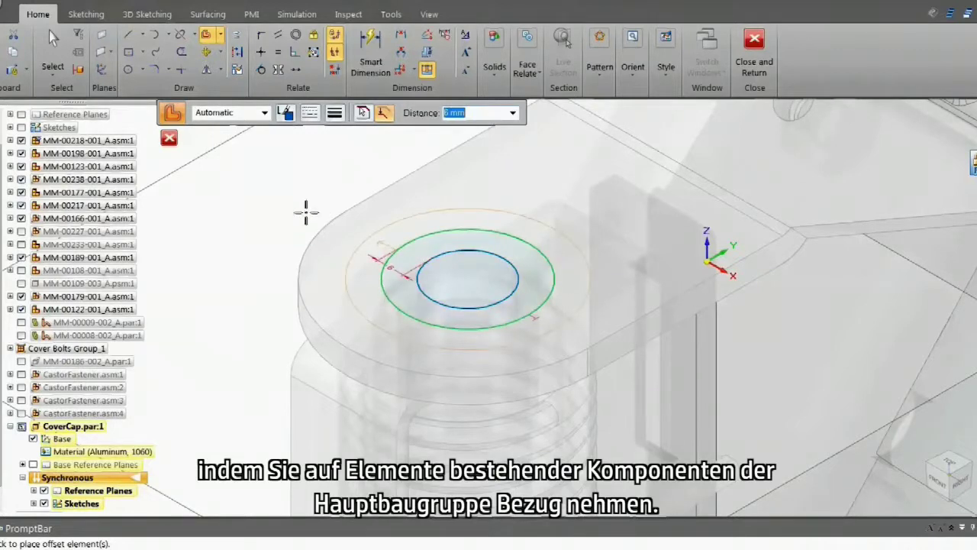
pyautogui.rightClick(284, 194)
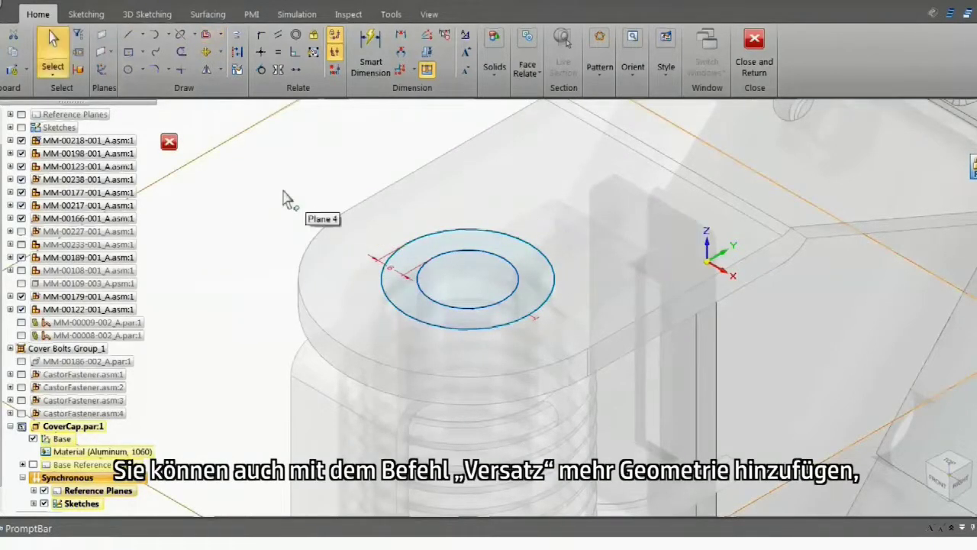
# - Extrude the circular sketch region upward into the Protrusion 1 disc
pyautogui.click(435, 255)
pyautogui.click(436, 225)
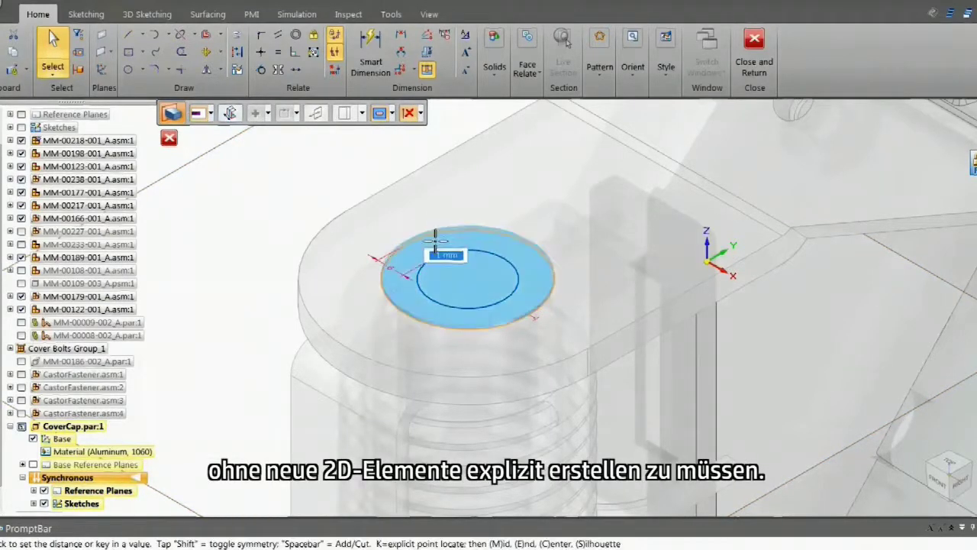
pyautogui.click(411, 239)
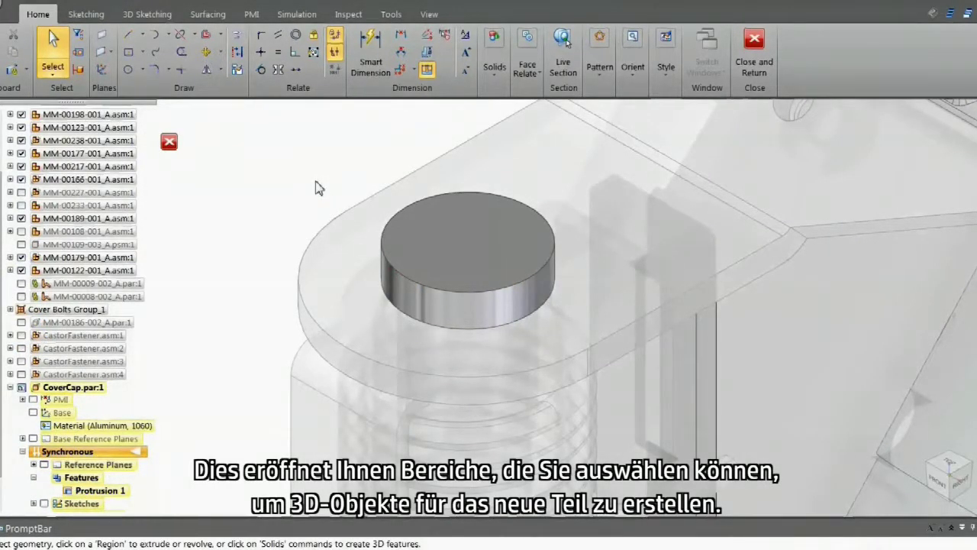
# - Add Round 1, a 2 mm round on the disc's top edge chain
pyautogui.rightClick(316, 182)
pyautogui.click(320, 219)
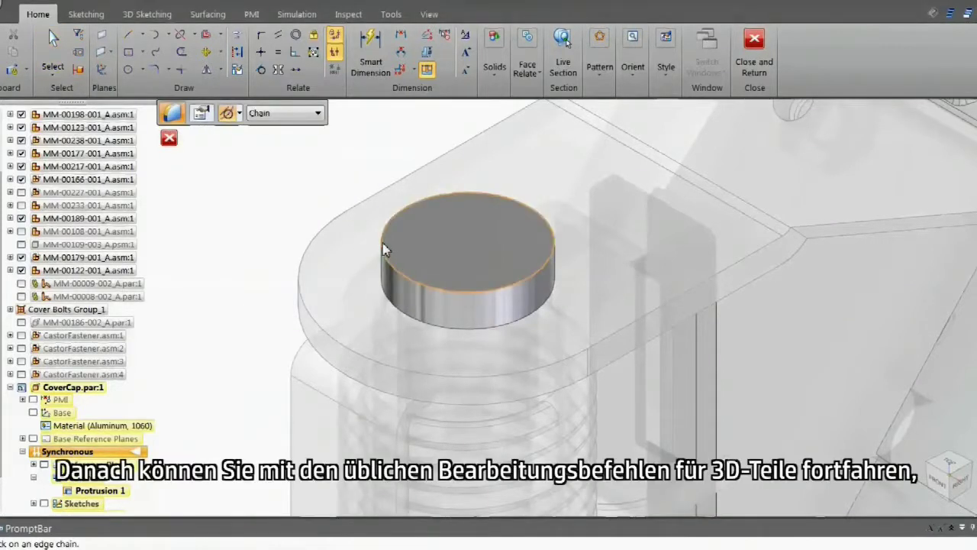
pyautogui.click(385, 249)
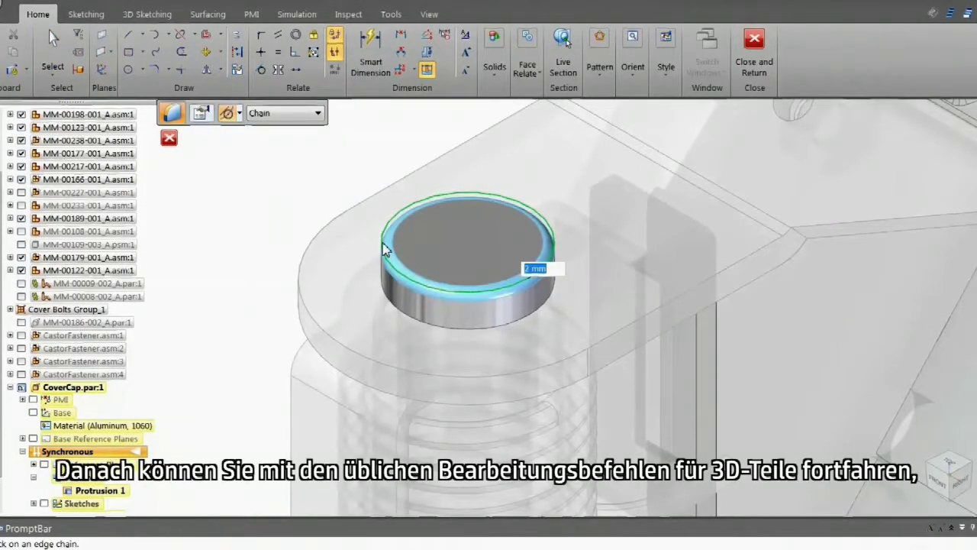
pyautogui.press('Return')
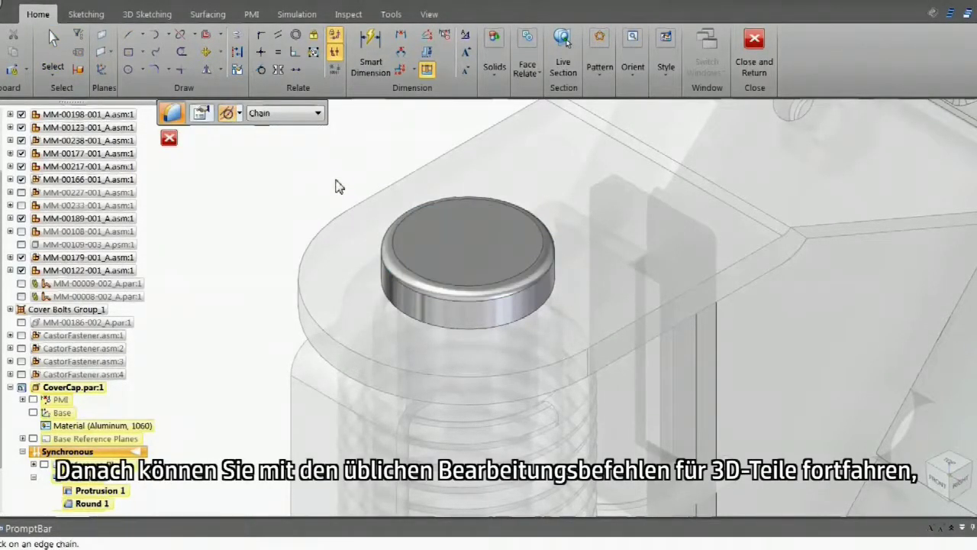
pyautogui.press('Escape')
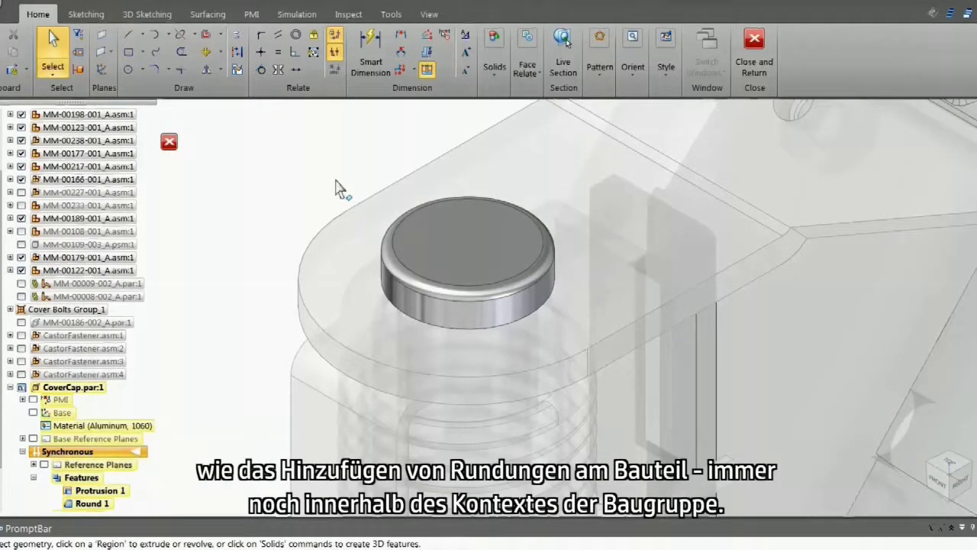
# - Shell CoverCap with a 1 mm Thin Wall, leaving the bottom face open
pyautogui.click(495, 72)
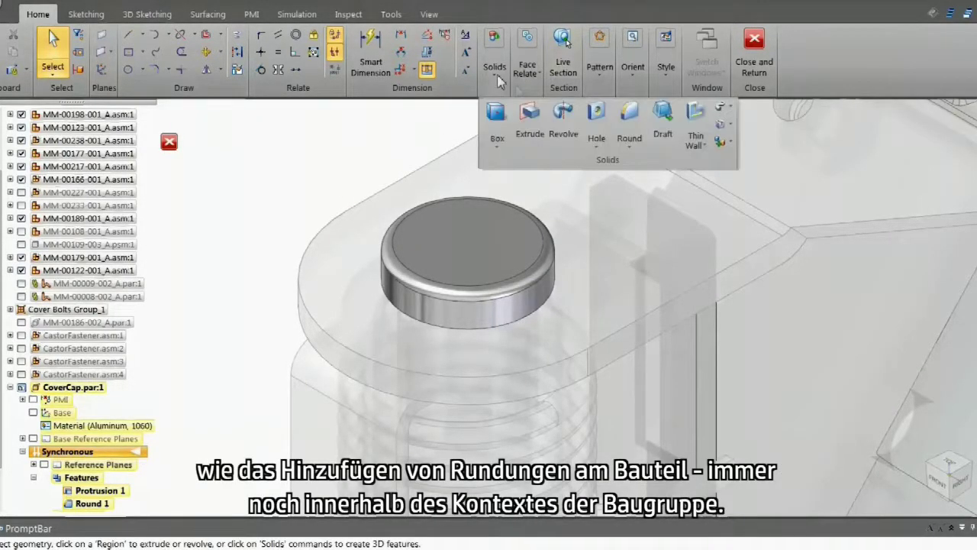
pyautogui.click(696, 145)
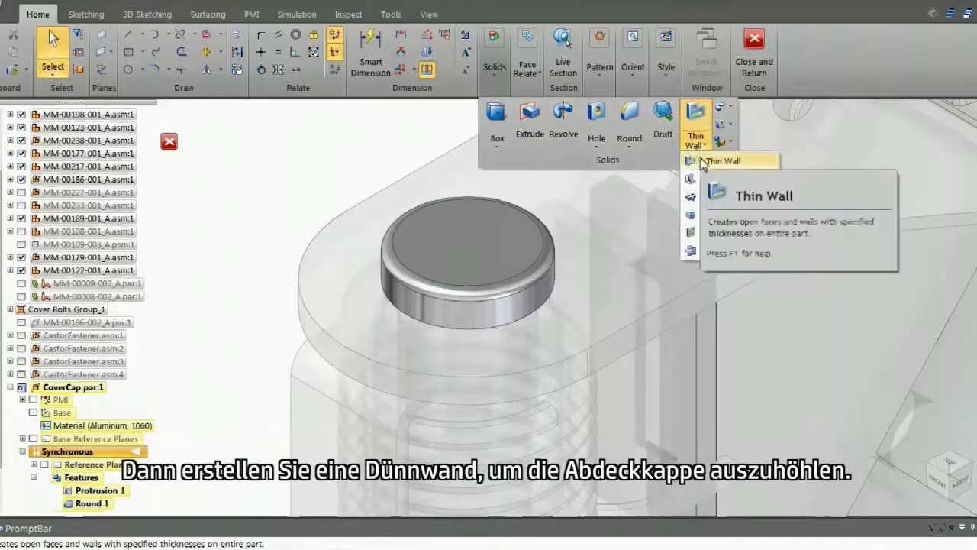
pyautogui.click(721, 129)
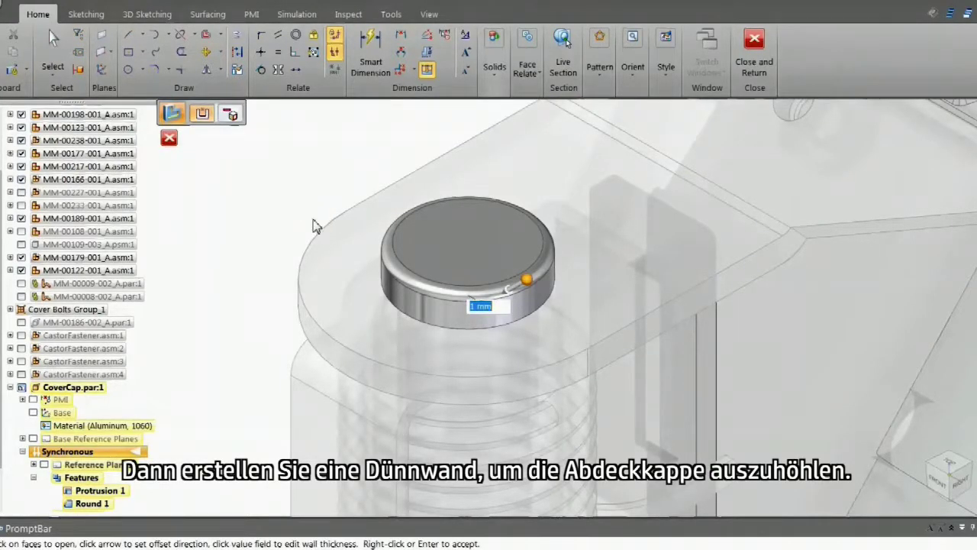
pyautogui.moveTo(390, 312); pyautogui.dragTo(447, 167, button='middle')
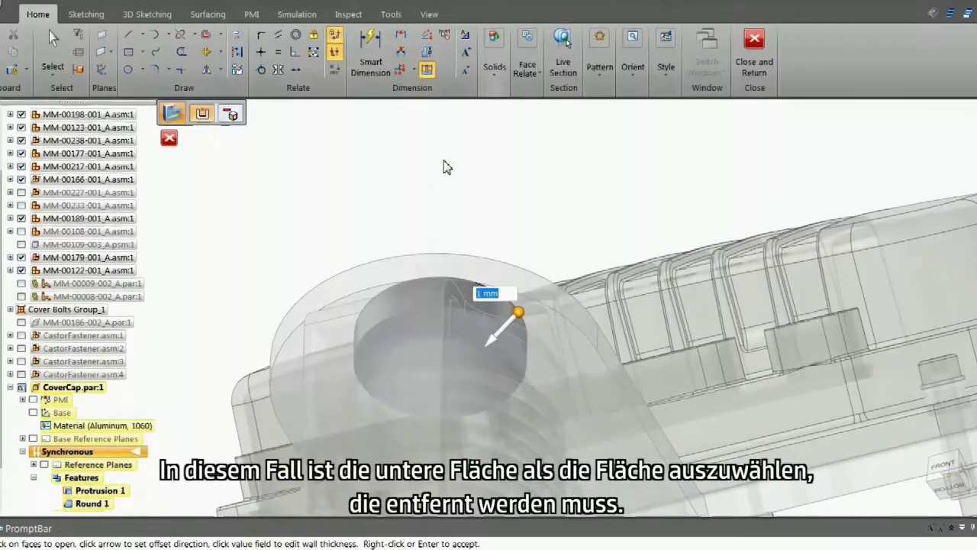
pyautogui.hotkey('ctrl', 'q')
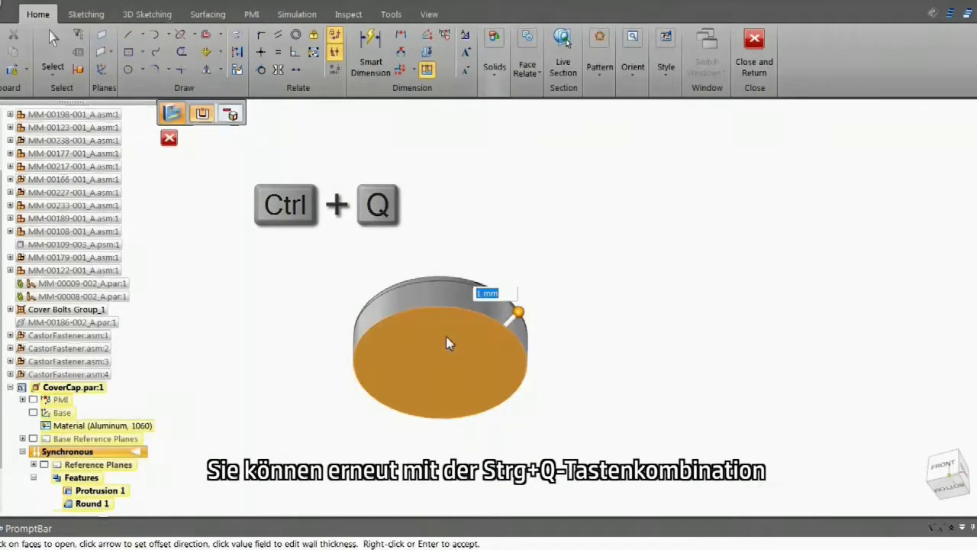
pyautogui.click(448, 336)
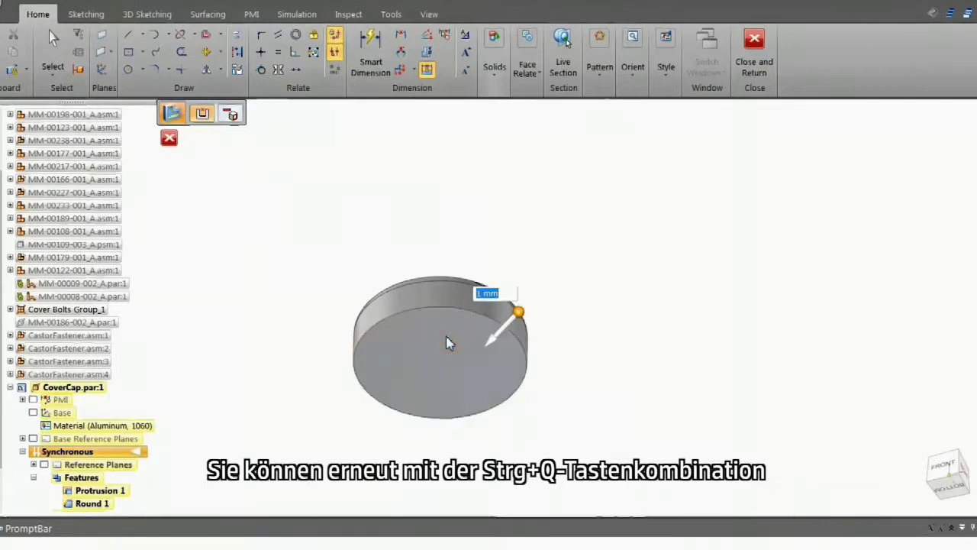
pyautogui.rightClick(447, 235)
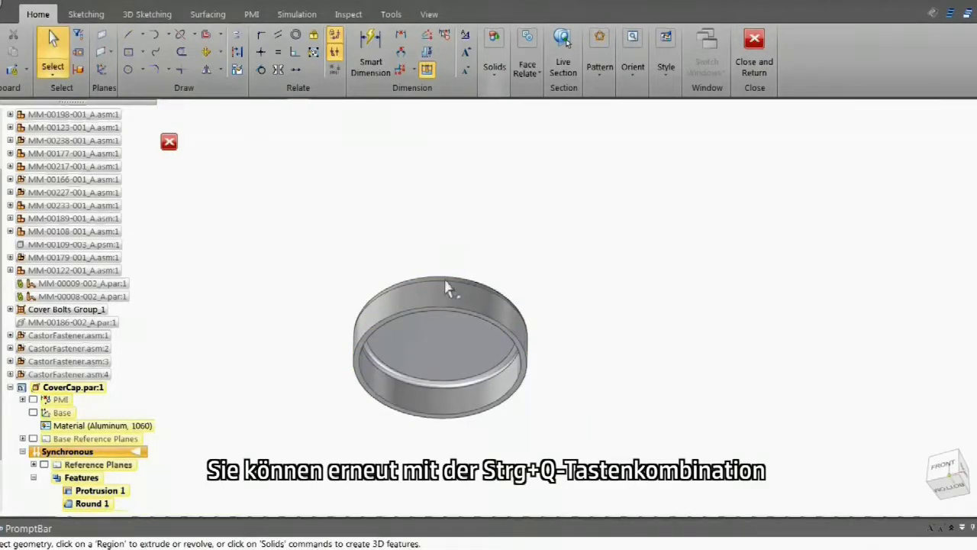
pyautogui.moveTo(447, 288); pyautogui.dragTo(415, 456, button='middle')
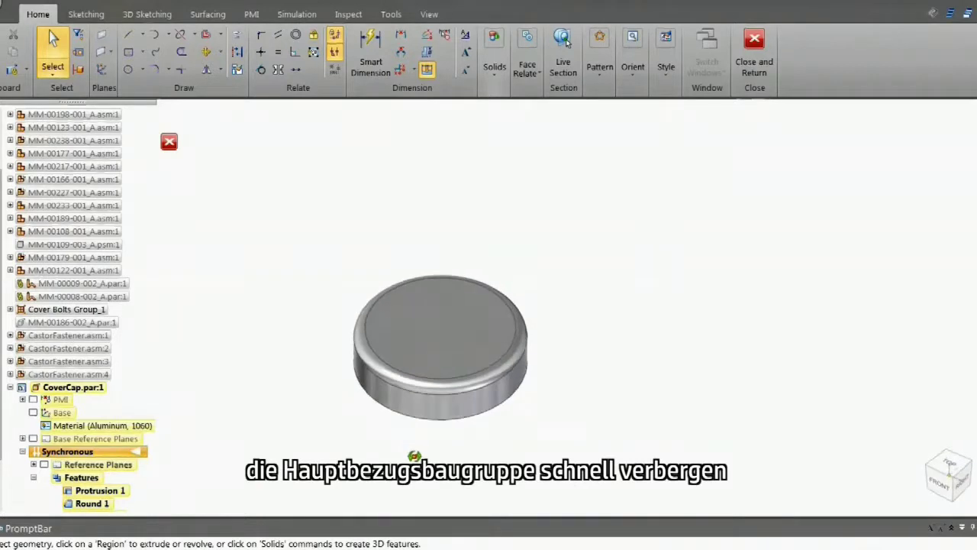
pyautogui.hotkey('ctrl', 'q')
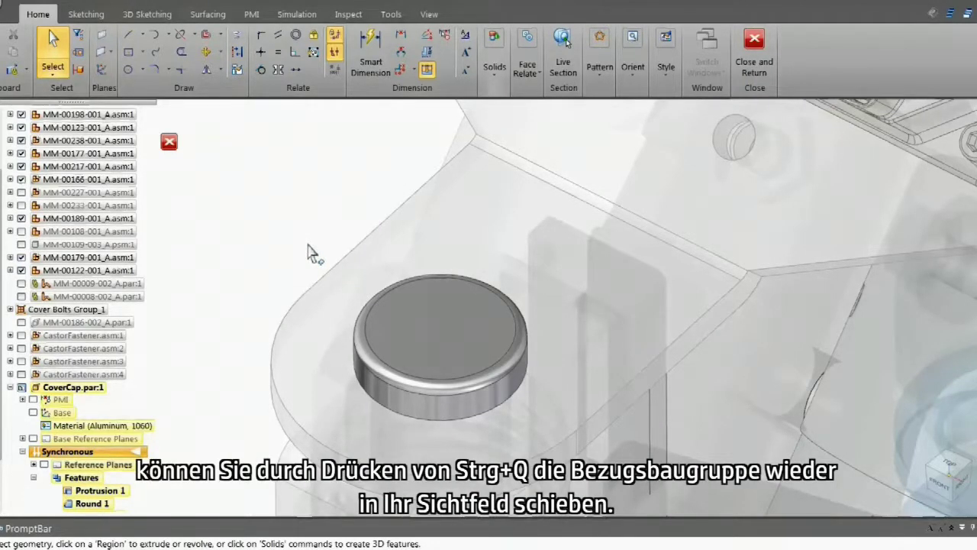
# - Close and Return from CoverCap to the main caster assembly and list its display configurations
pyautogui.hotkey('ctrl', 'shift', 'f')
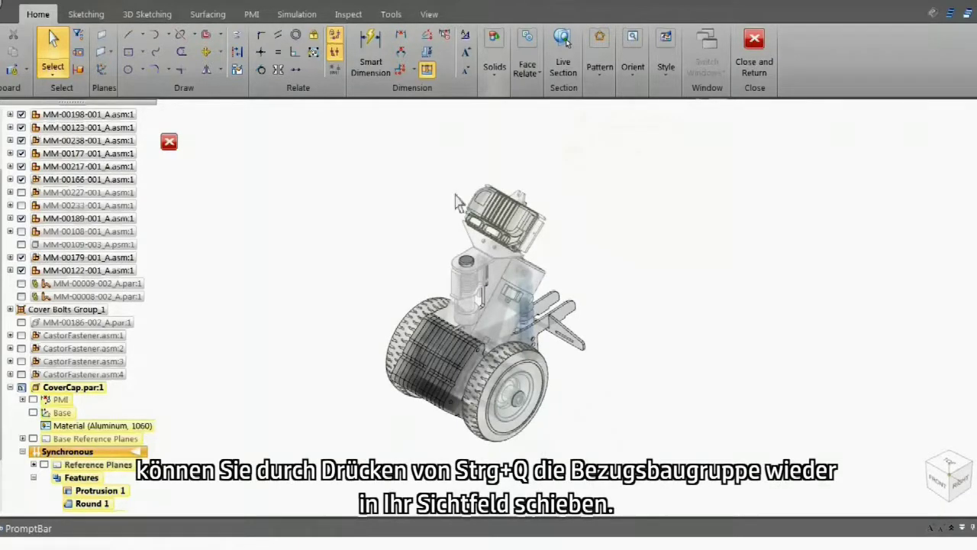
pyautogui.click(754, 65)
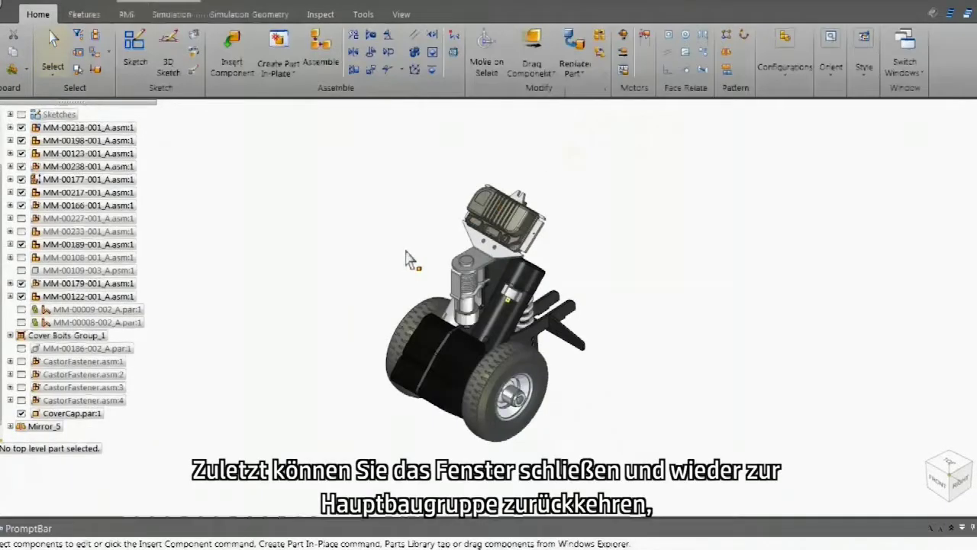
pyautogui.scroll(3, 442, 263)
pyautogui.scroll(2, 443, 264)
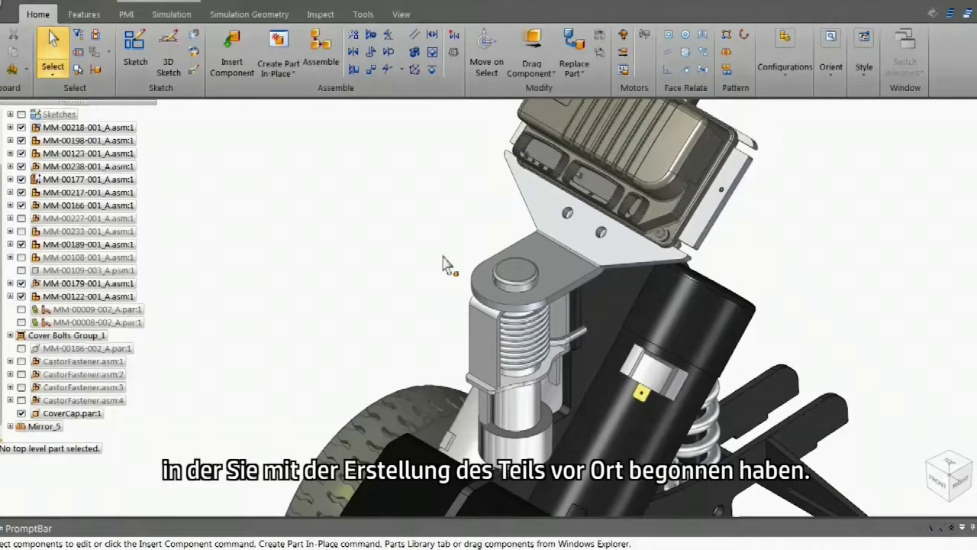
pyautogui.click(203, 9)
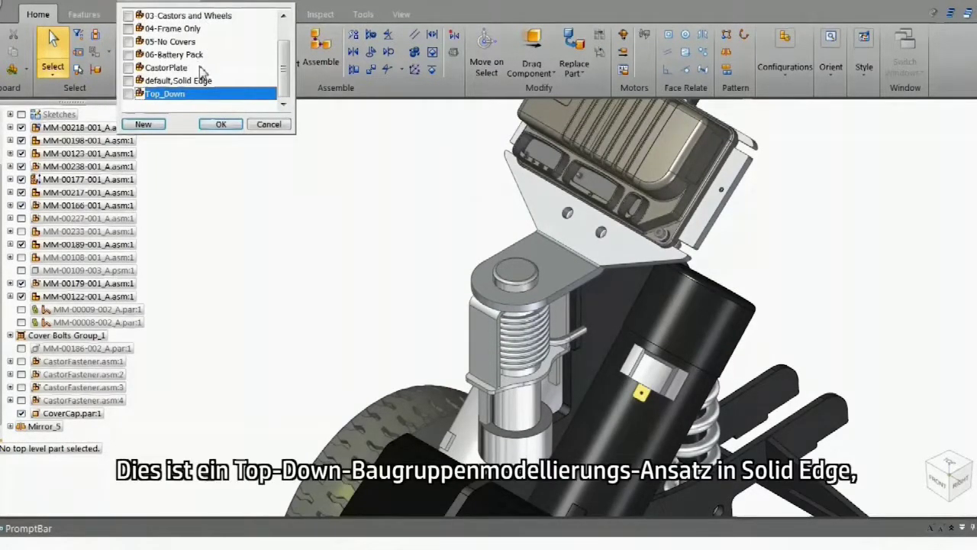